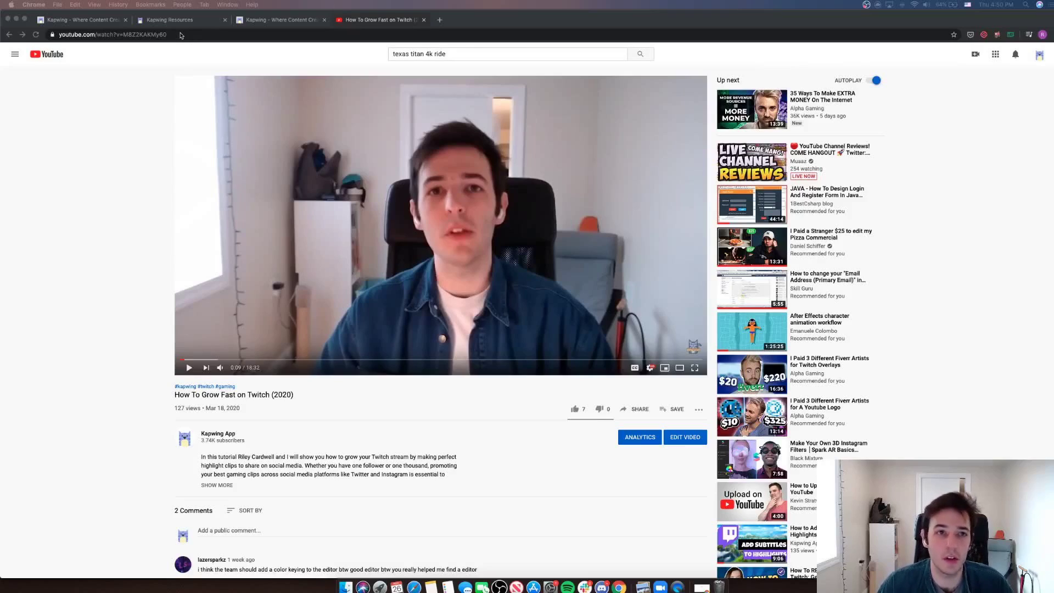
# - Select the How To Grow Fast on Twitch (2020) video's URL in the address bar
pyautogui.click(180, 34)
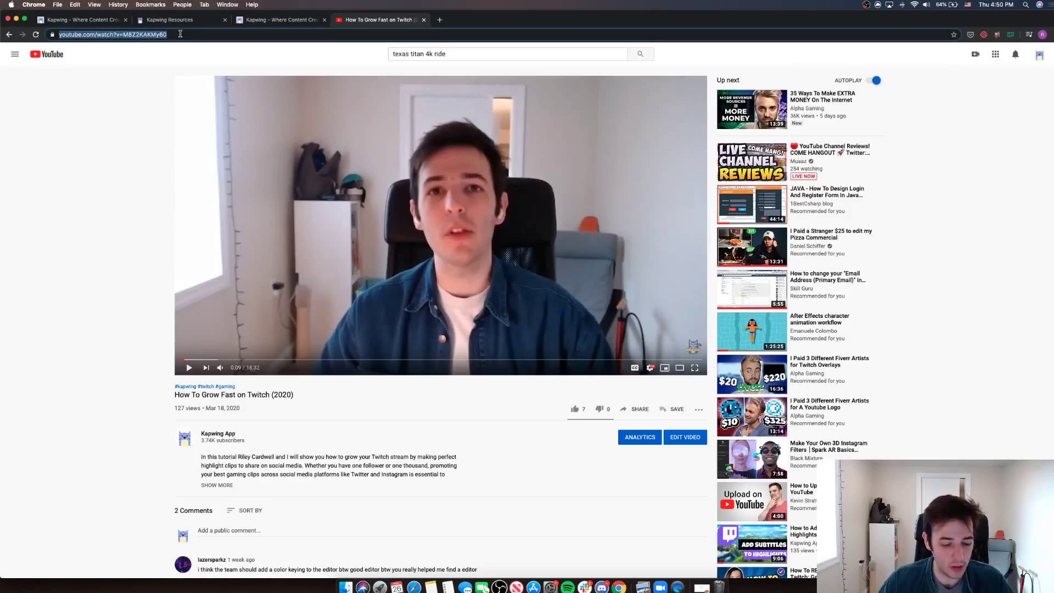
# - Paste the YouTube link into Kapwing to import the video, then duplicate it into two scenes
pyautogui.click(83, 22)
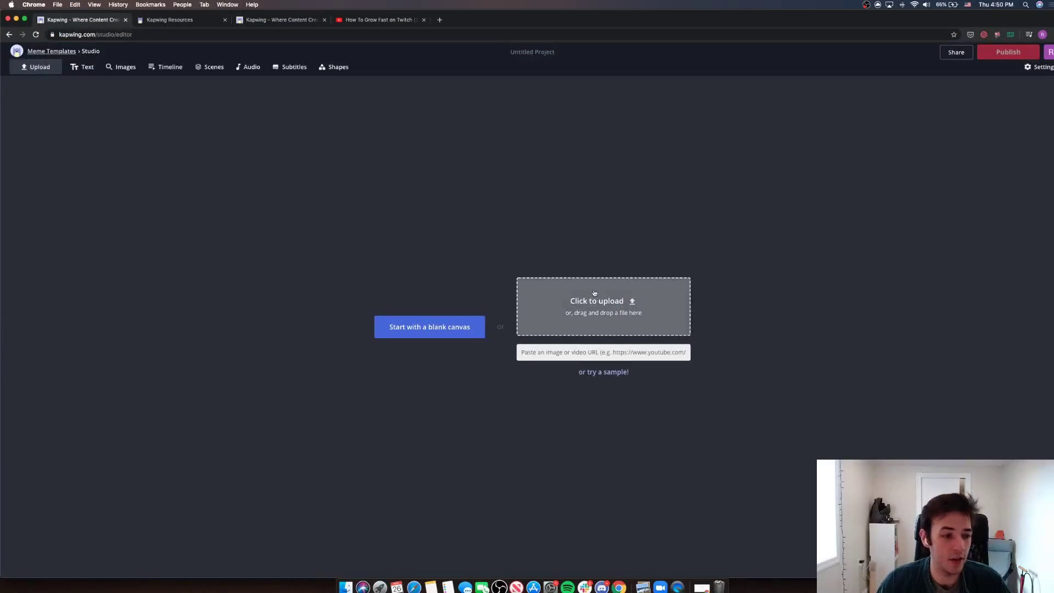
pyautogui.press('super+v')
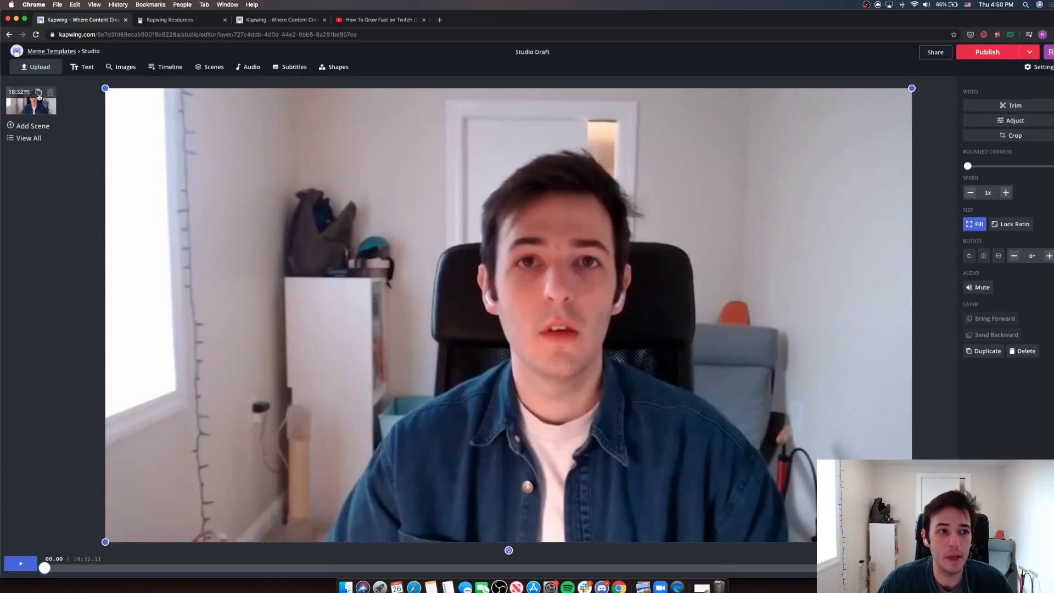
pyautogui.click(38, 93)
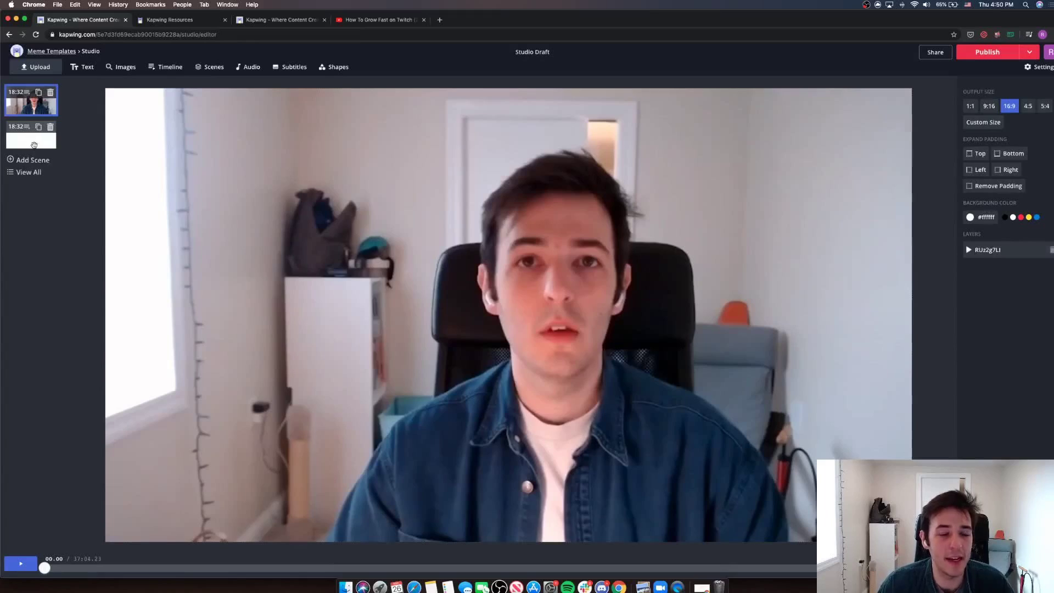
pyautogui.click(33, 143)
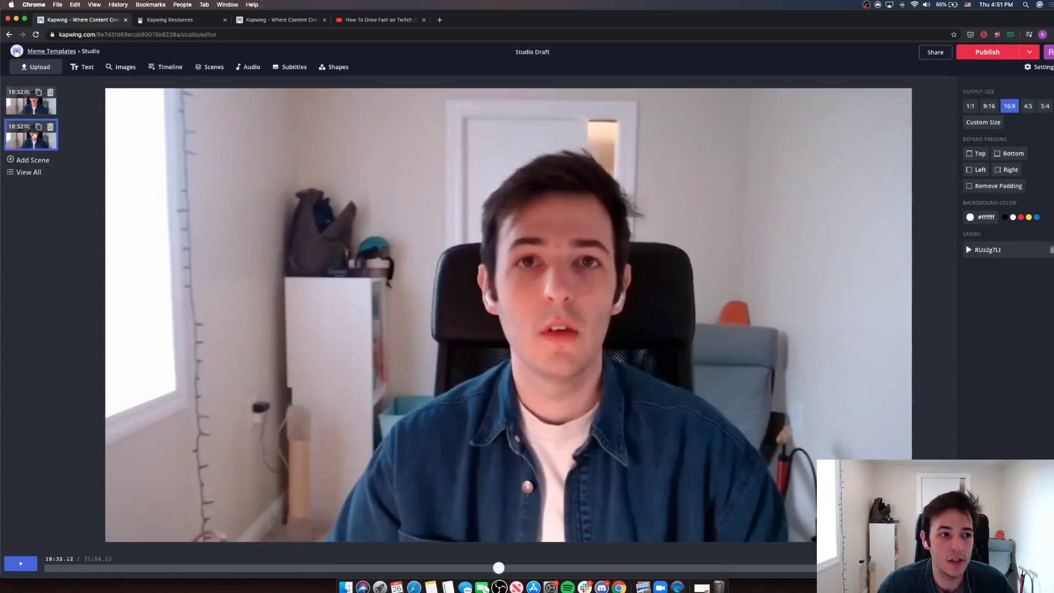
pyautogui.click(39, 108)
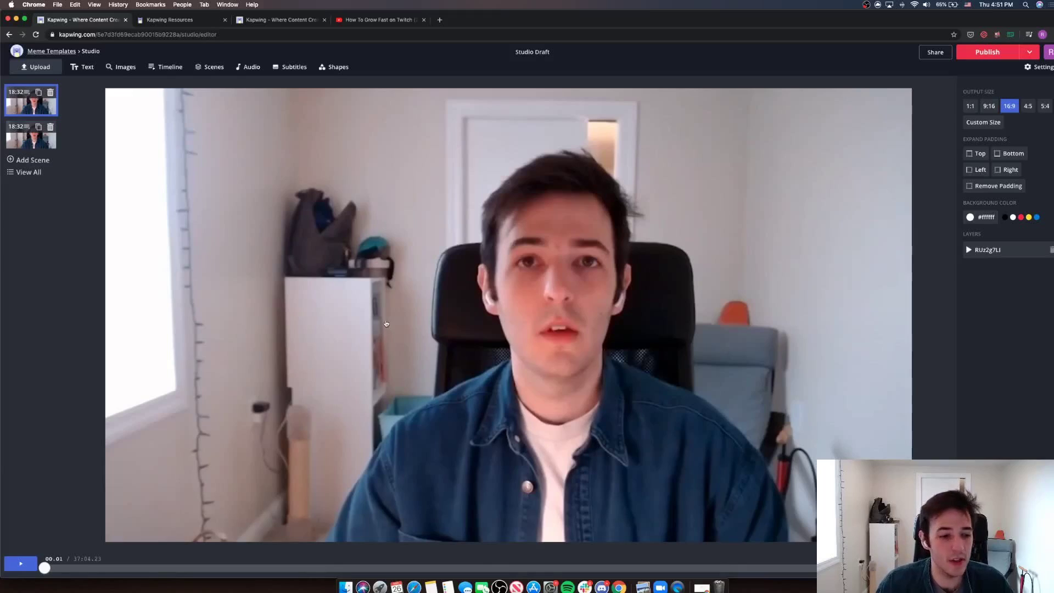
# - Trim the first scene's video to run from about 0:17 to 8:30 (8:13 long)
pyautogui.click(478, 353)
pyautogui.click(1024, 105)
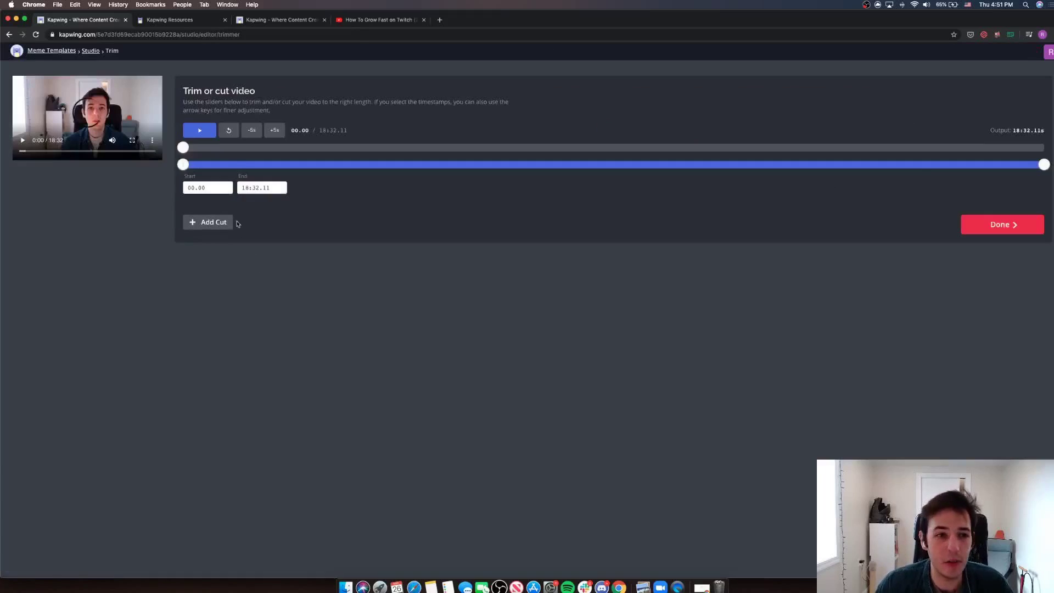
pyautogui.moveTo(184, 165)
pyautogui.mouseDown()
pyautogui.moveTo(212, 166)
pyautogui.moveTo(195, 166)
pyautogui.mouseUp()
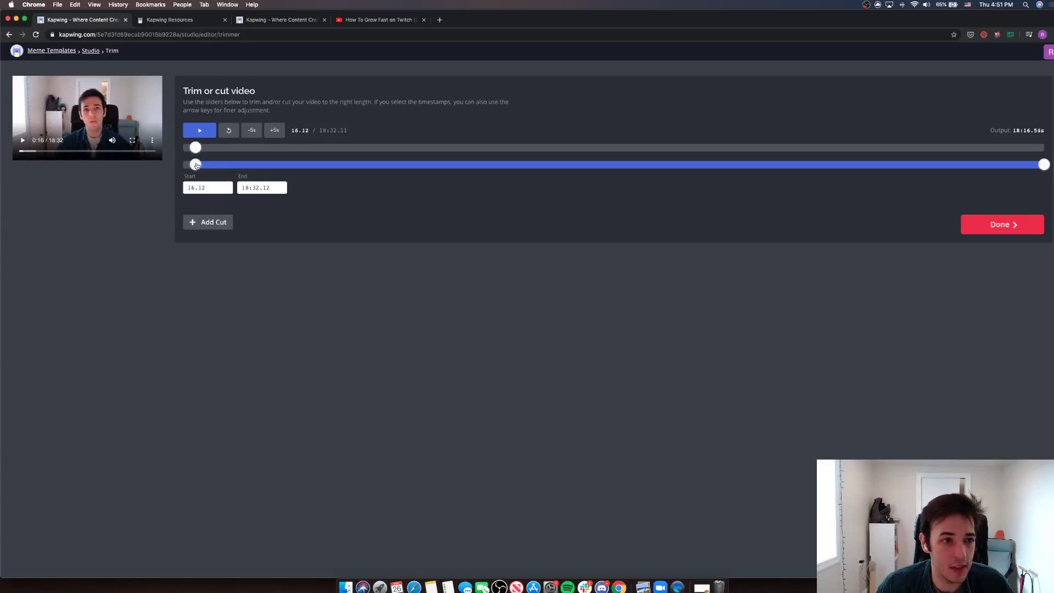
pyautogui.moveTo(196, 165); pyautogui.dragTo(196, 166)
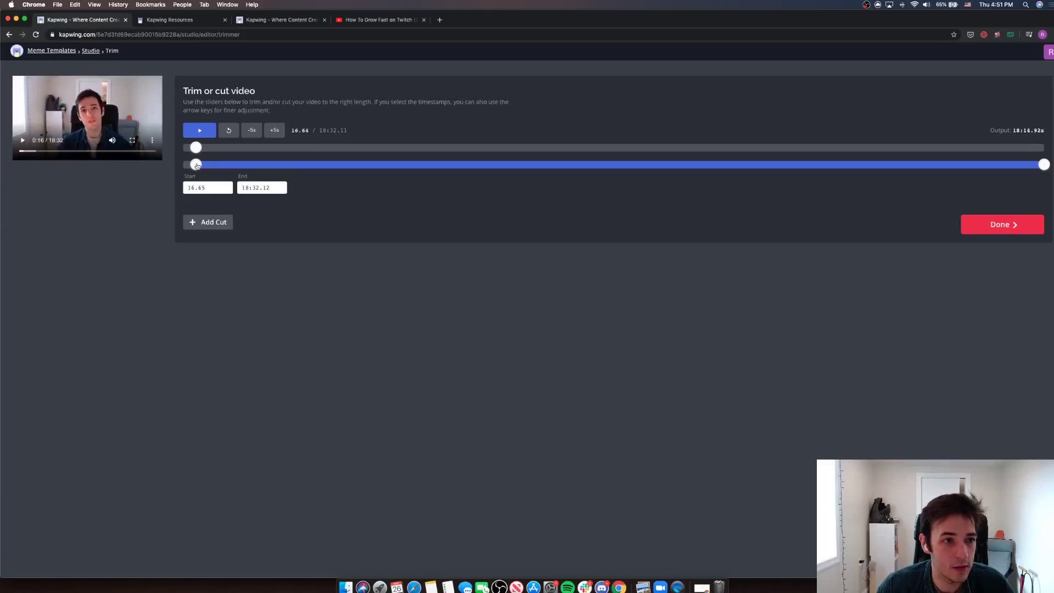
pyautogui.click(200, 131)
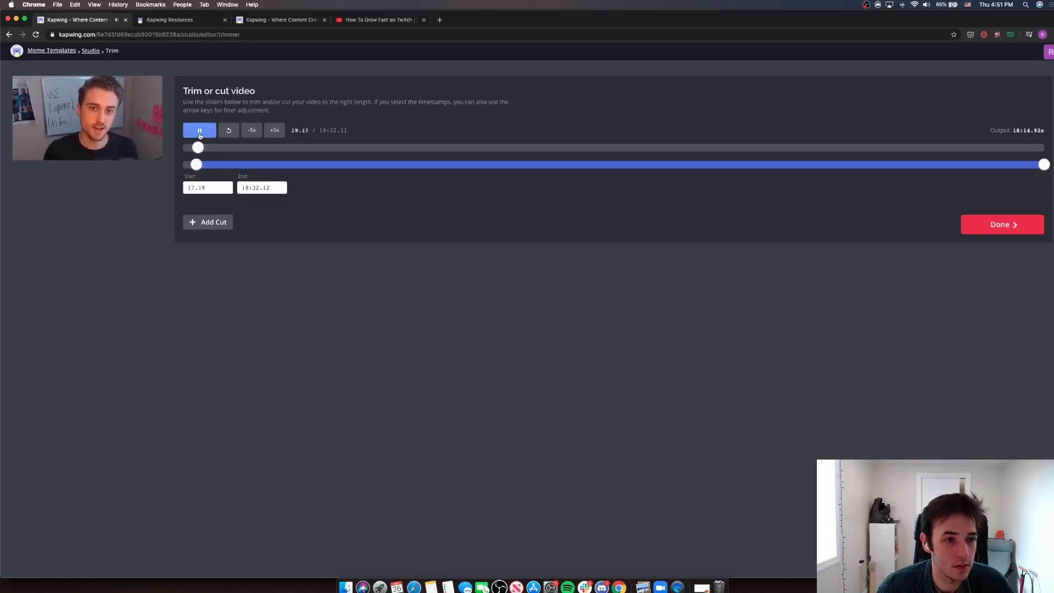
pyautogui.click(199, 131)
pyautogui.moveTo(1044, 165)
pyautogui.mouseDown()
pyautogui.moveTo(549, 164)
pyautogui.moveTo(578, 163)
pyautogui.mouseUp()
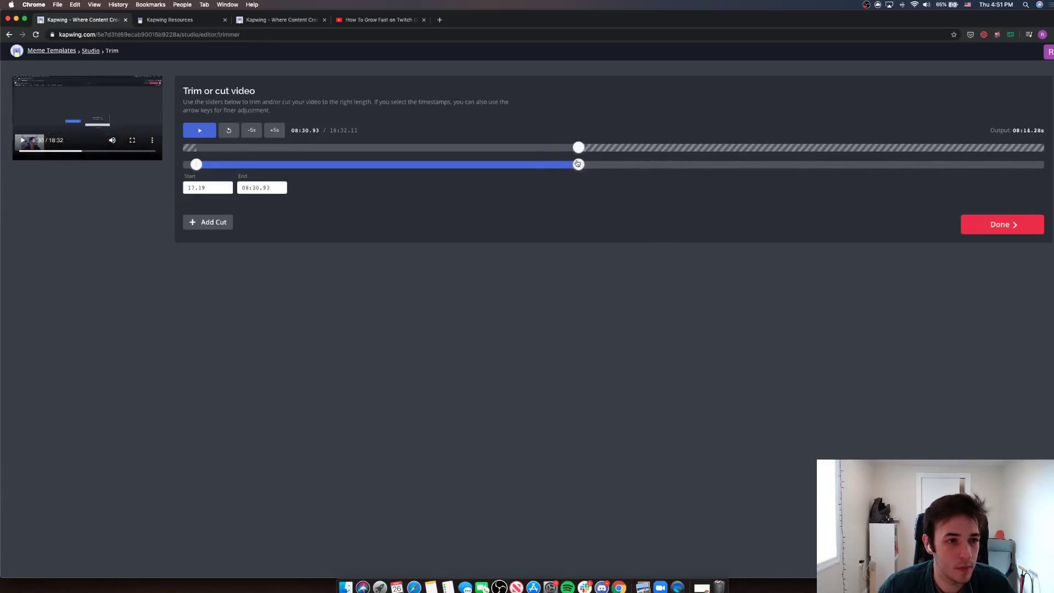
pyautogui.click(1006, 228)
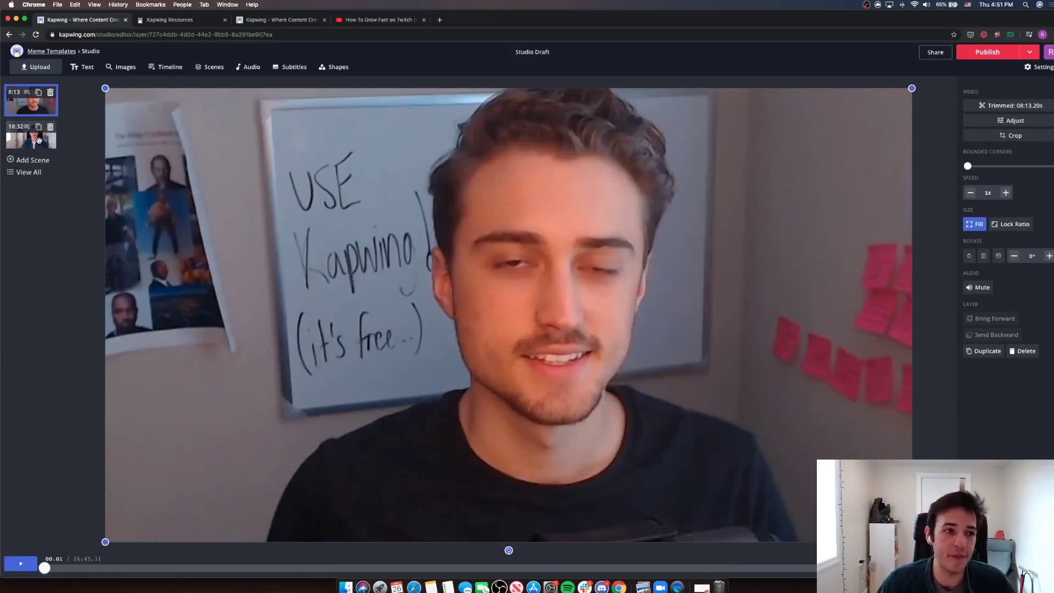
# - Trim the second scene's video to start at about 16:38, keeping the final 1:53
pyautogui.click(38, 140)
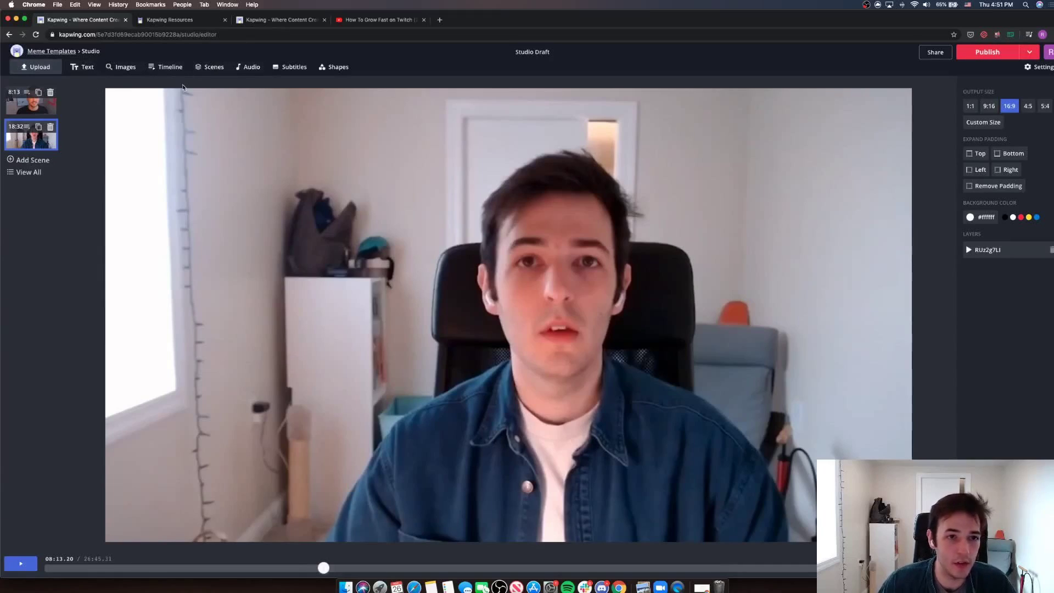
pyautogui.click(539, 196)
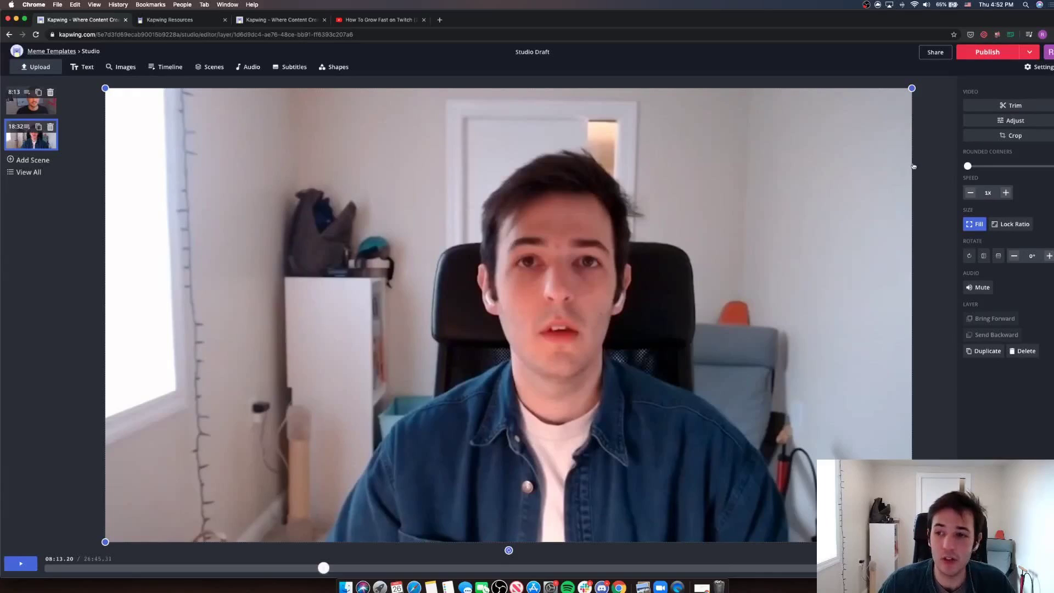
pyautogui.click(1007, 108)
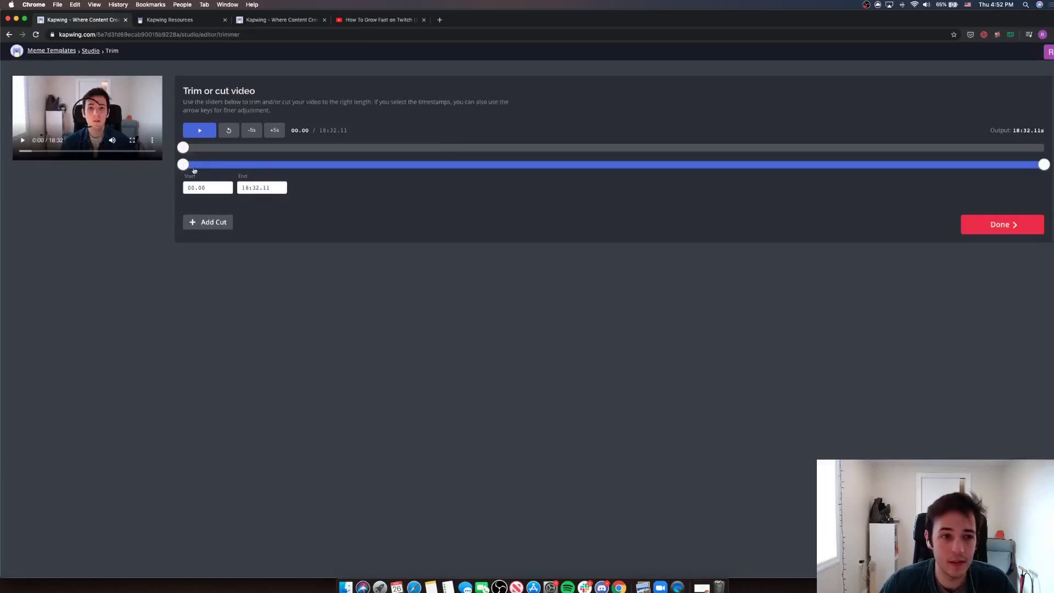
pyautogui.moveTo(183, 165); pyautogui.dragTo(742, 161)
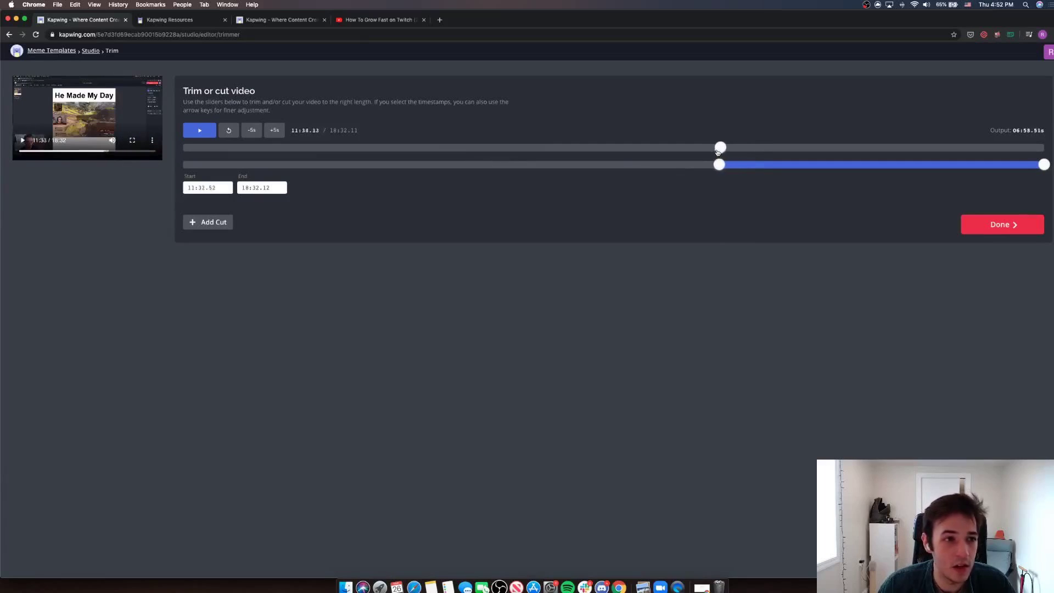
pyautogui.moveTo(742, 158); pyautogui.dragTo(947, 163)
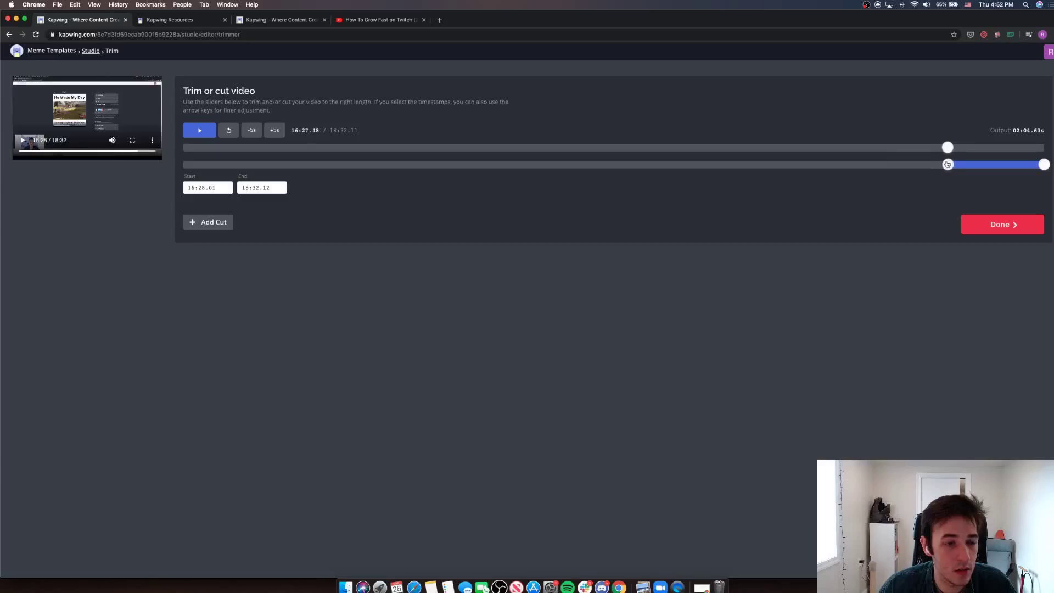
pyautogui.click(205, 131)
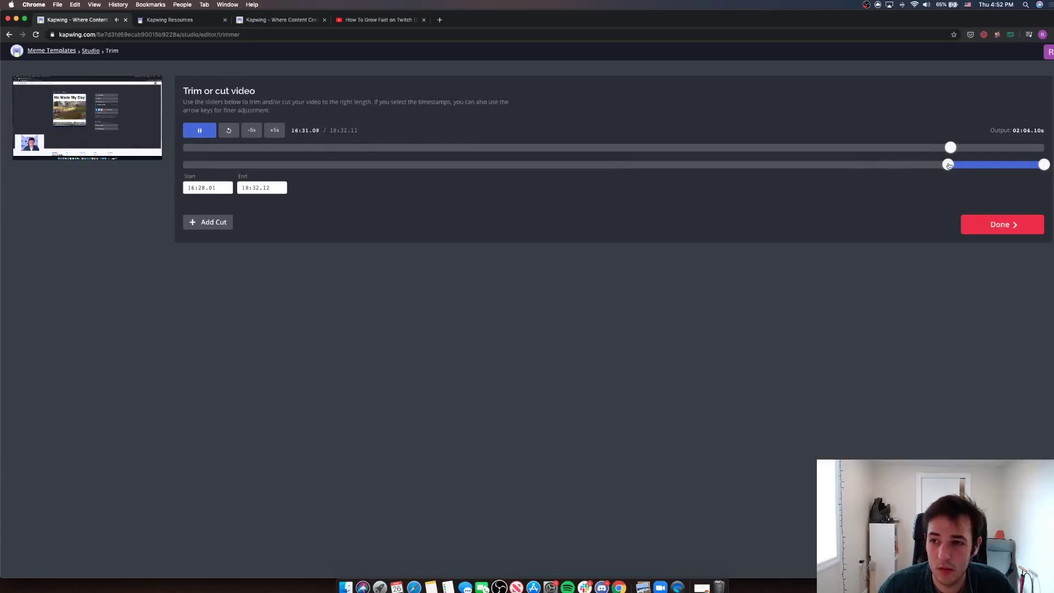
pyautogui.moveTo(948, 165); pyautogui.dragTo(956, 166)
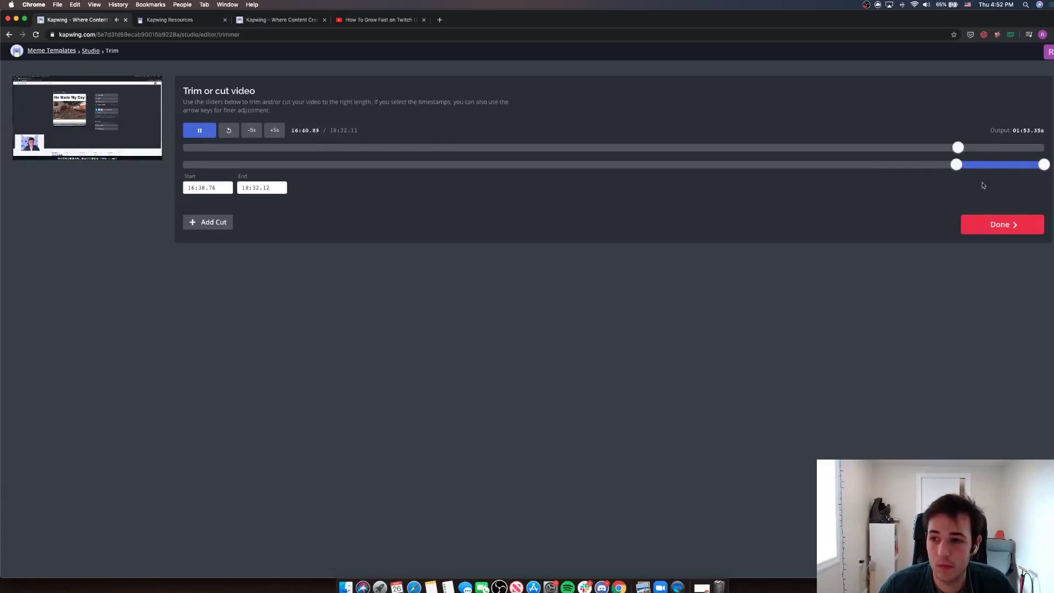
pyautogui.click(991, 226)
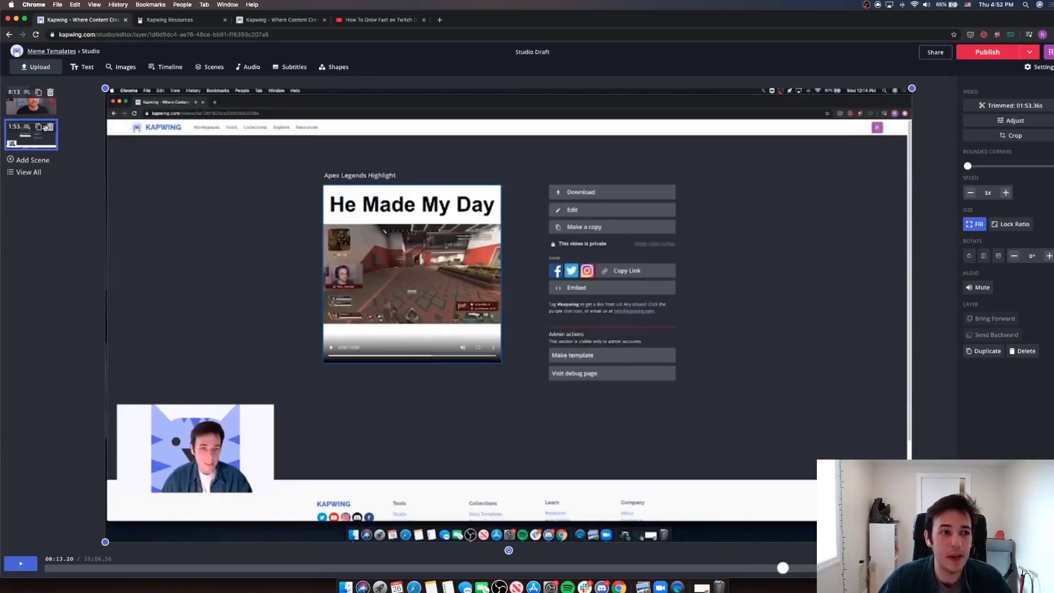
# - Preview the first scene's playback, then move to the second scene
pyautogui.click(33, 106)
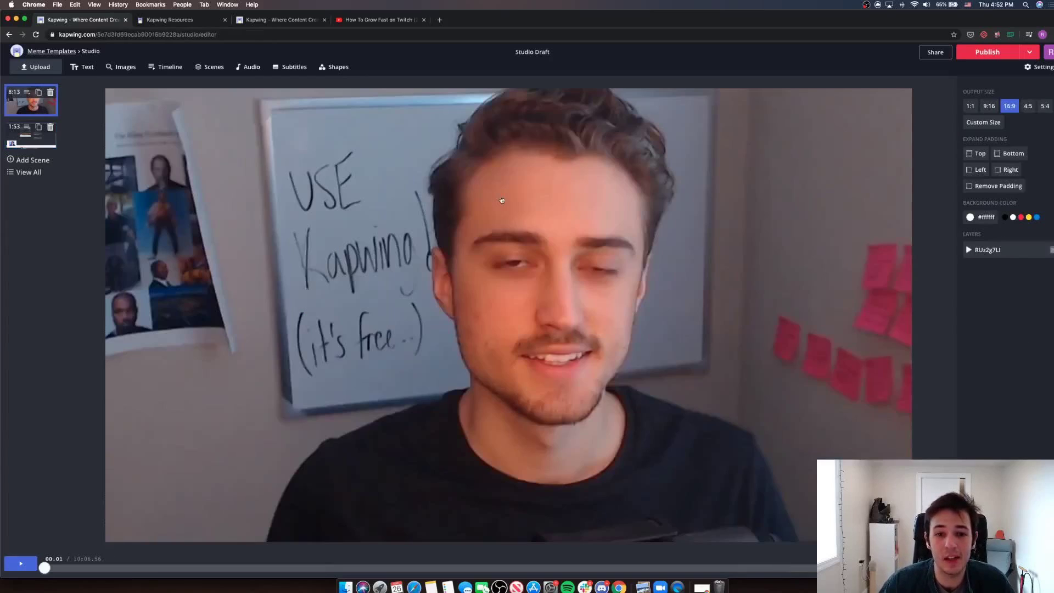
pyautogui.press('space')
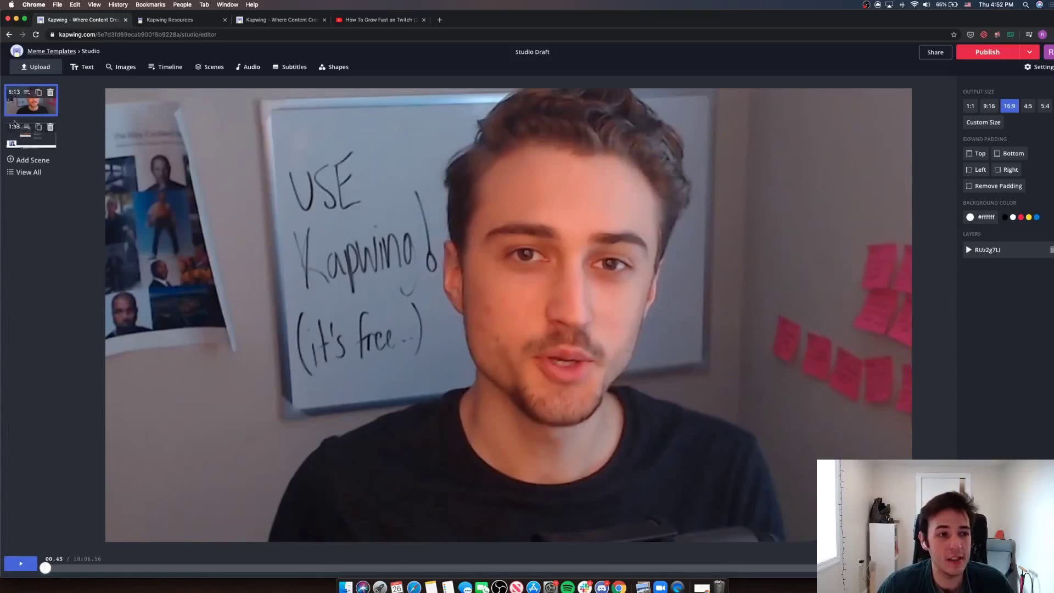
pyautogui.click(18, 139)
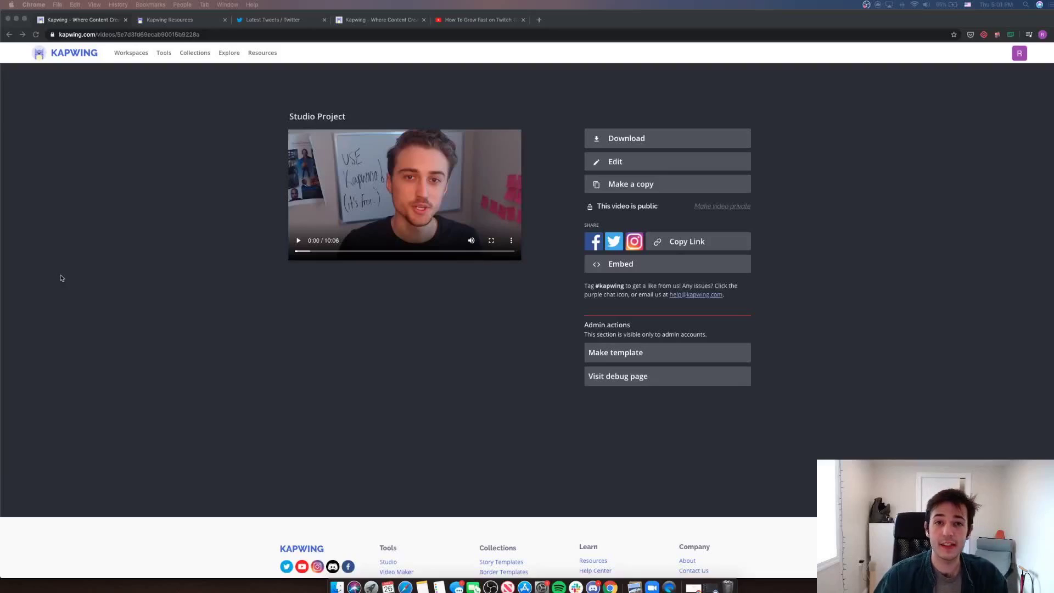
# - Play the published 10:08 video and scrub ahead to around the 8-minute mark
pyautogui.click(471, 241)
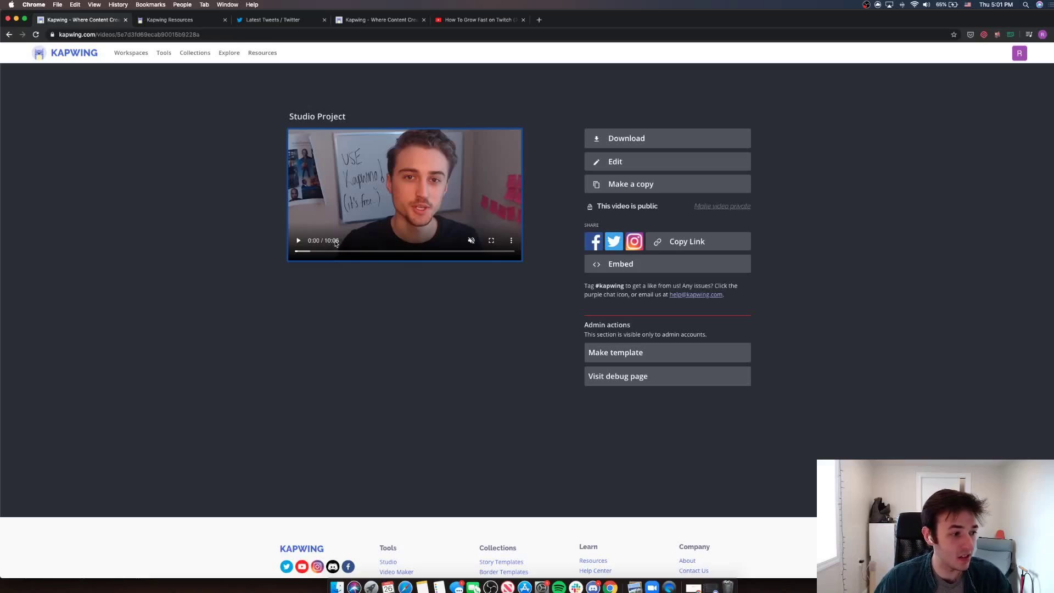
pyautogui.click(298, 241)
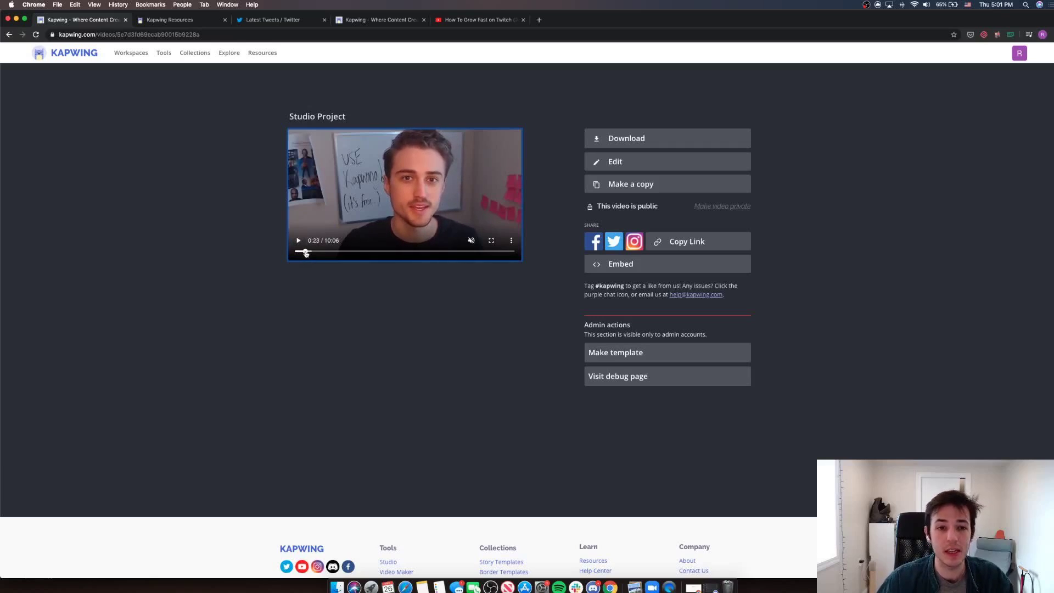
pyautogui.moveTo(299, 254); pyautogui.dragTo(484, 253)
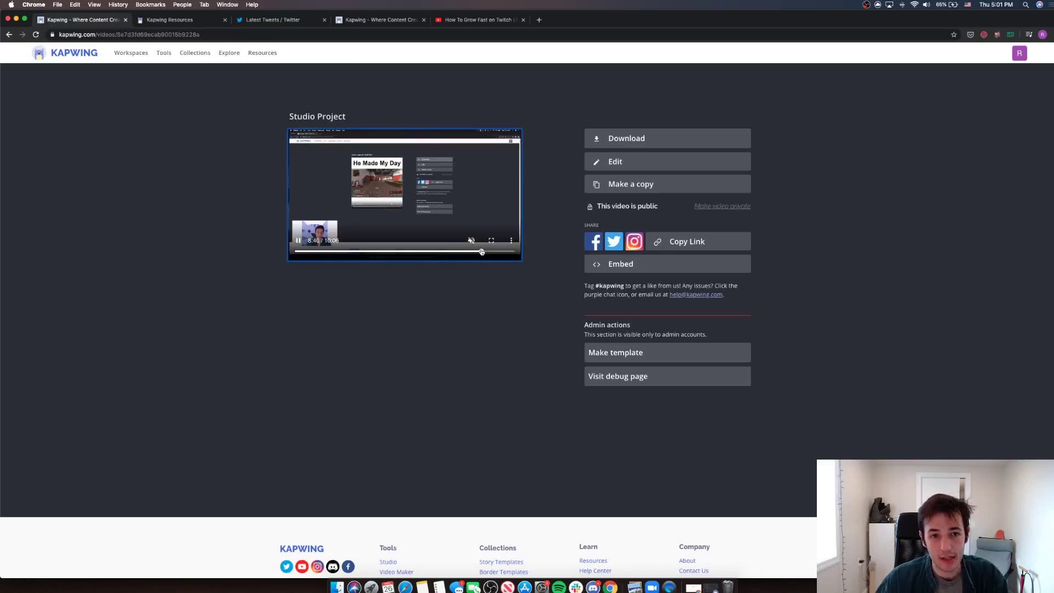